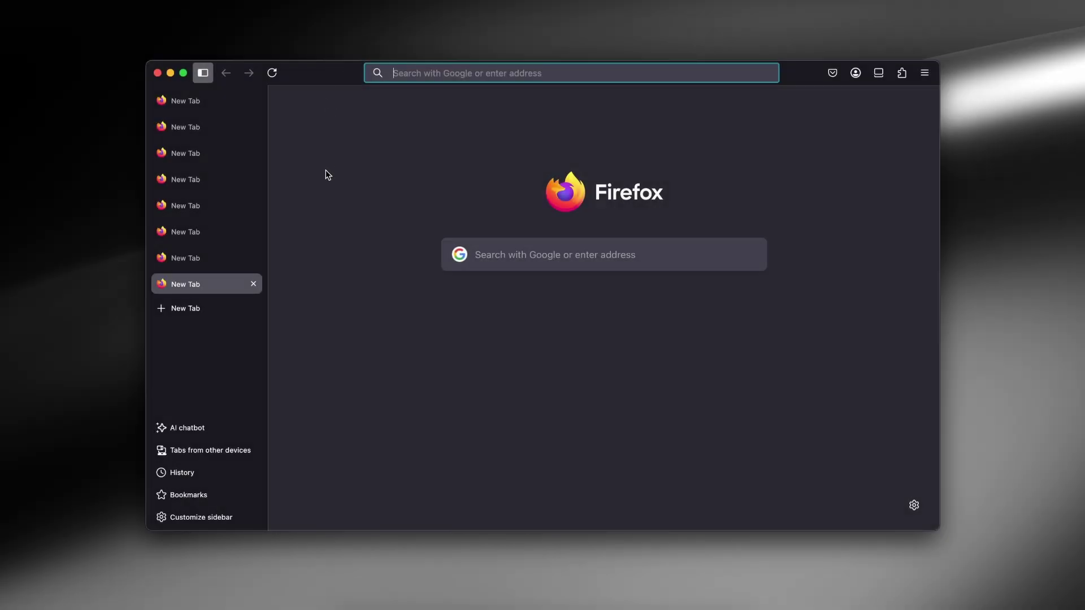
Move the third tab to the first position in the vertical tab list
left_click(211, 129)
left_click_drag(215, 153, 211, 107)
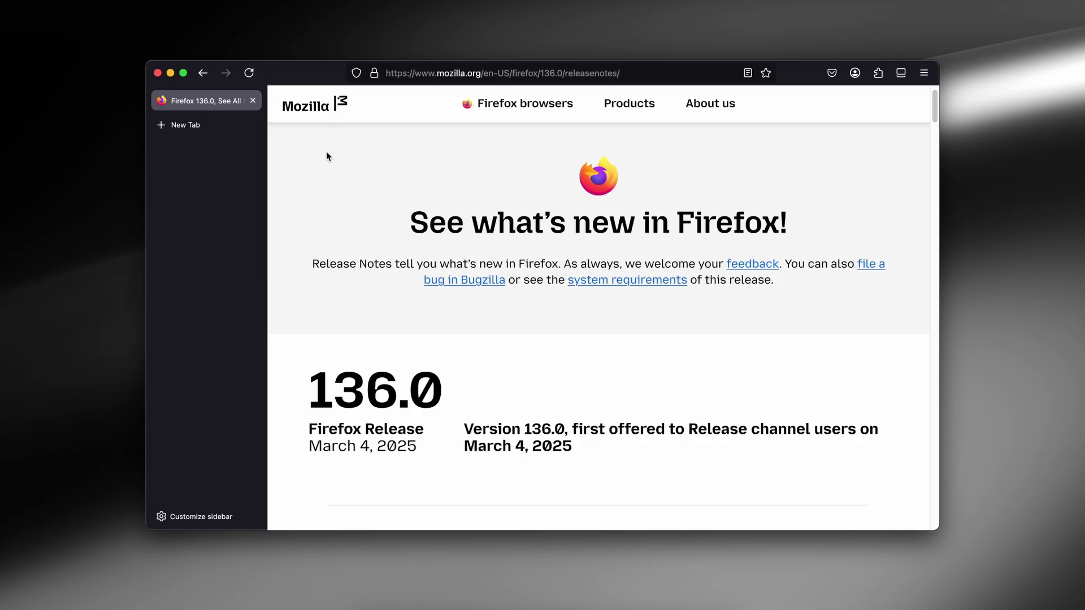
Narrow the vertical tab sidebar to icons only and widen it back until the tab titles fit
scroll(452, 209, "up", 1)
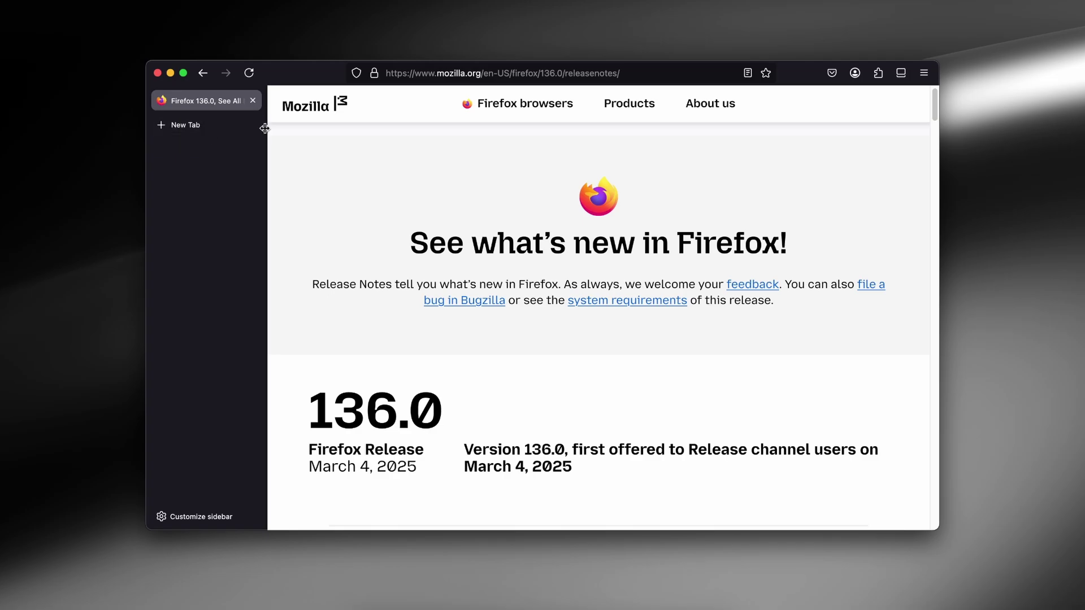
left_click_drag(267, 128, 168, 166)
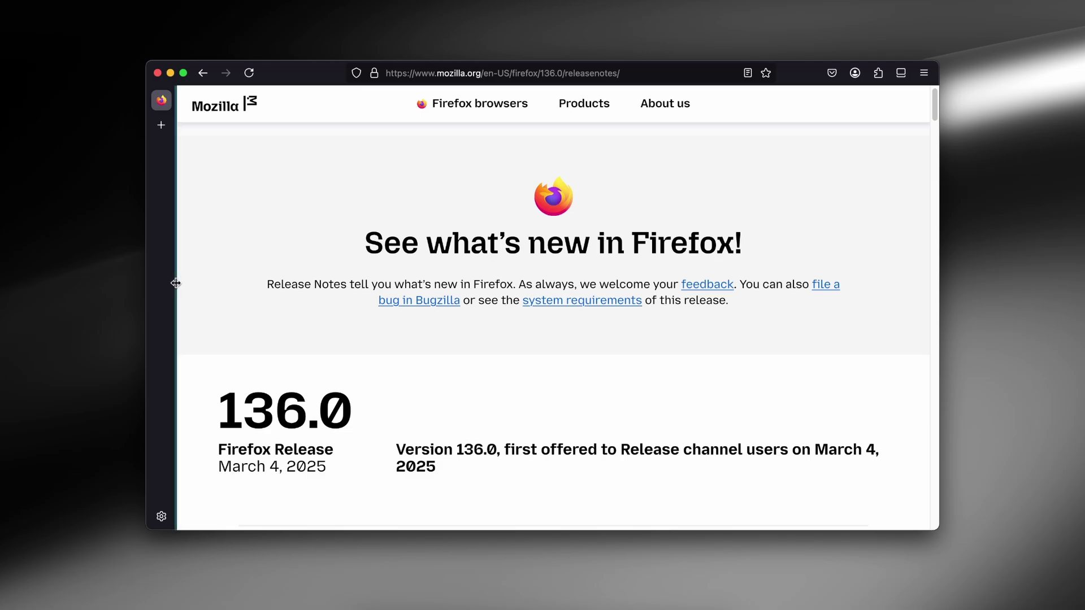
left_click_drag(175, 285, 264, 287)
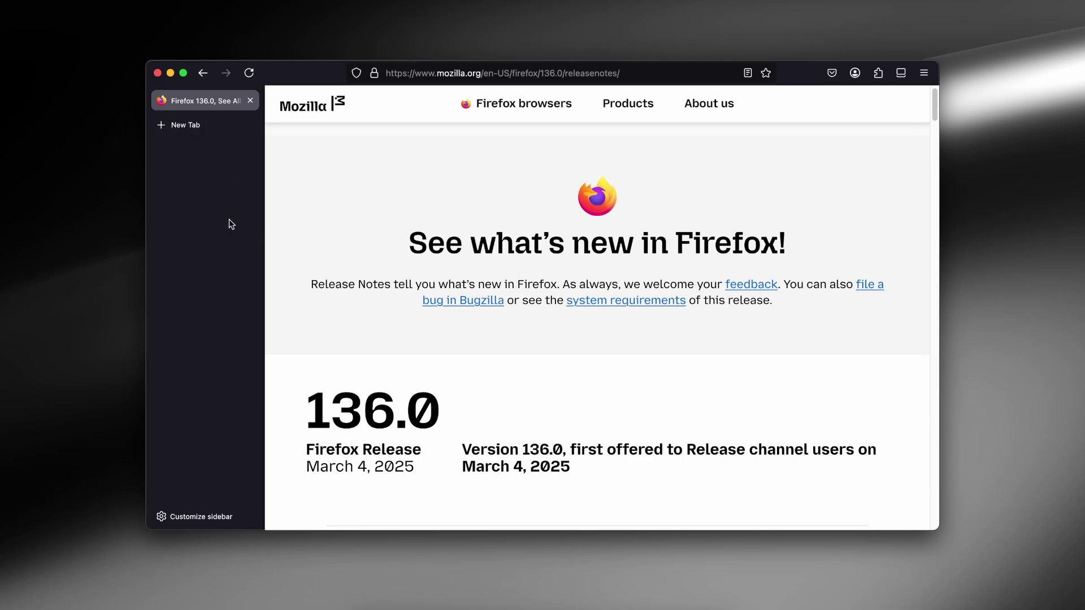
Check the installed version in the About Firefox window and close it
left_click(35, 0)
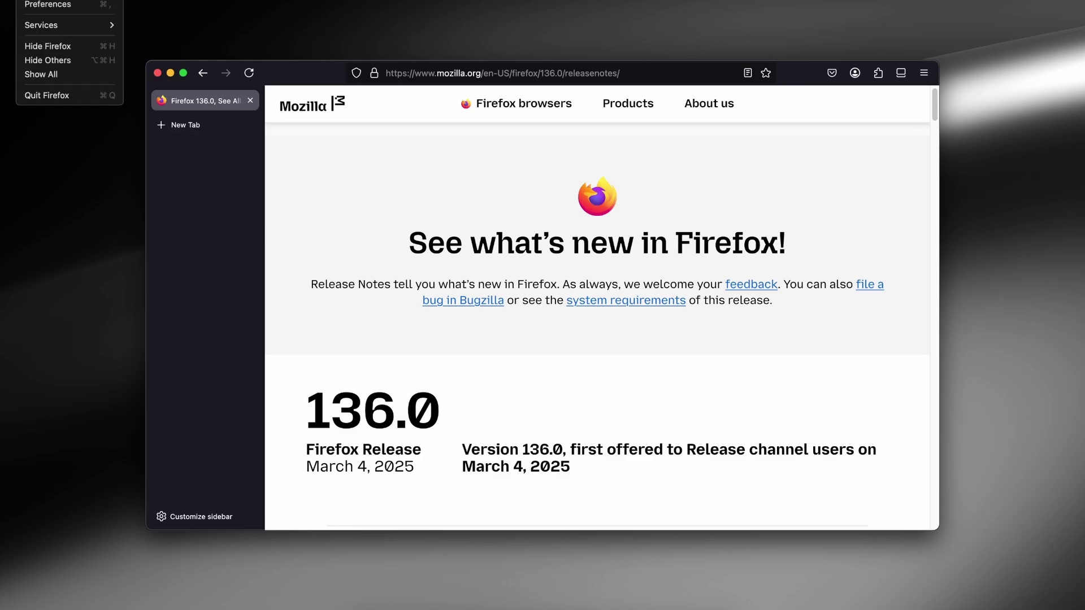
left_click(42, 0)
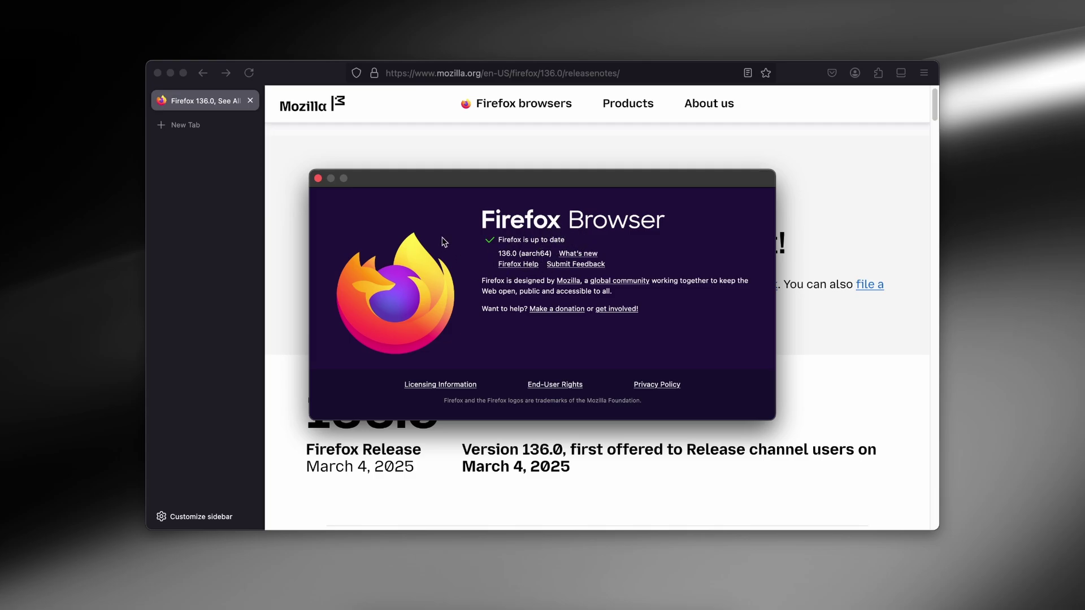
left_click(318, 179)
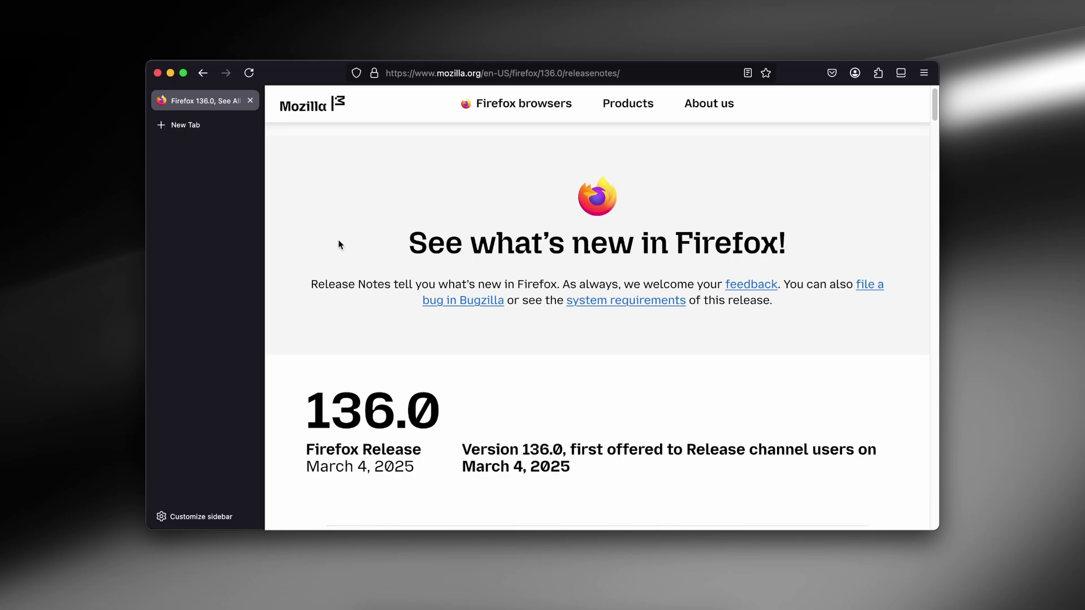
Turn vertical tabs off from the tab sidebar and turn them on again from the horizontal tab strip
right_click(211, 211)
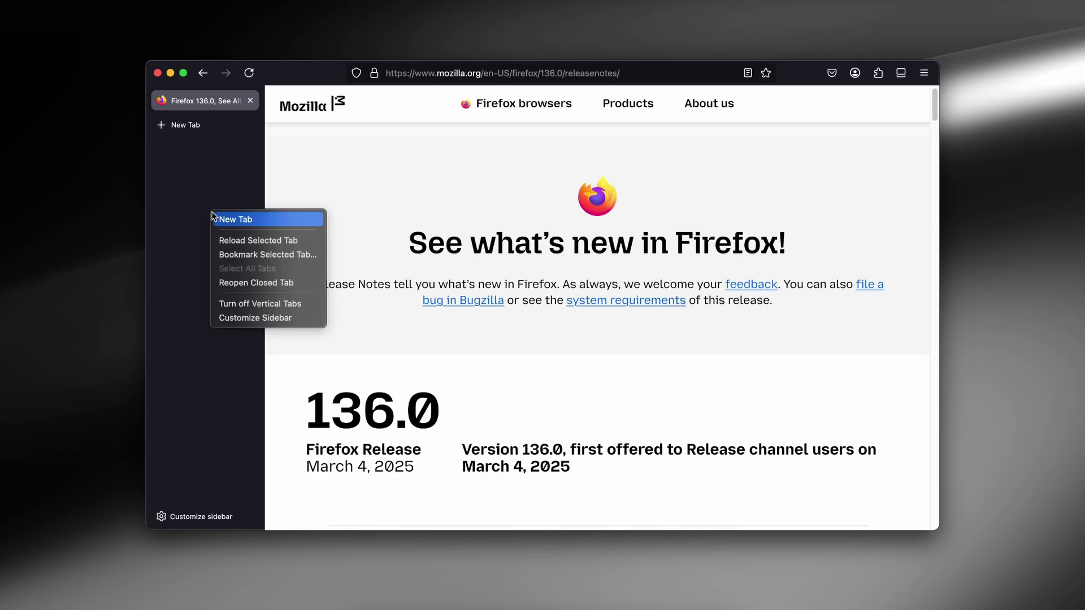
left_click(278, 305)
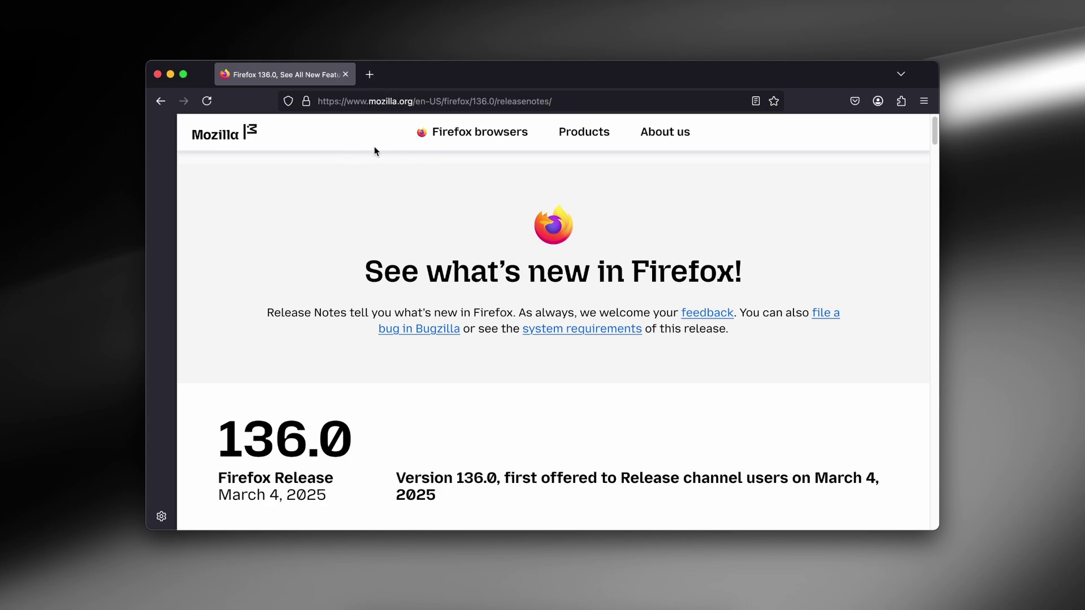
right_click(423, 76)
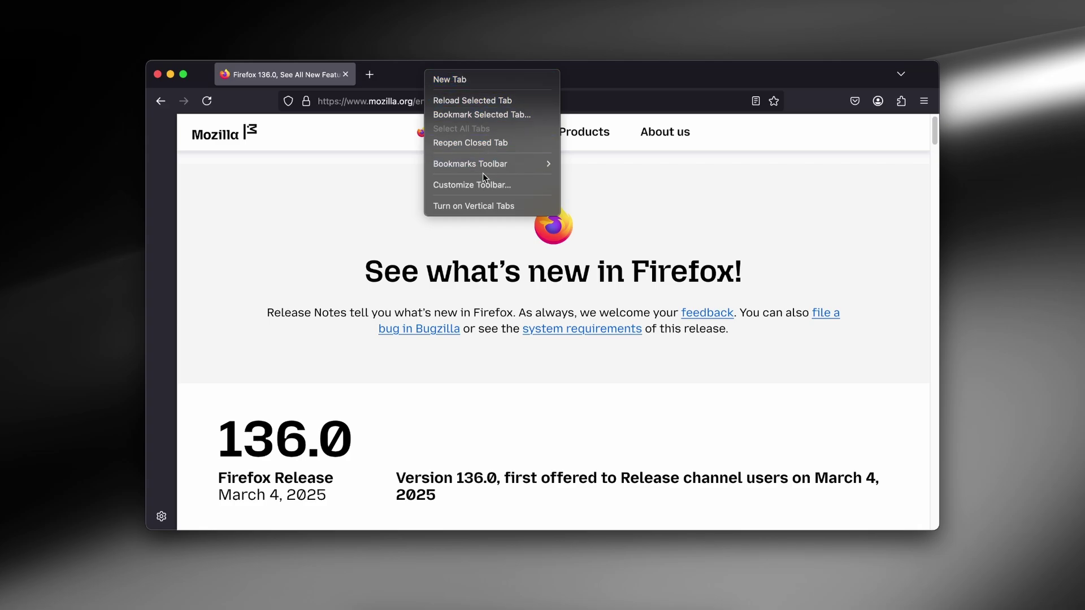
left_click(477, 205)
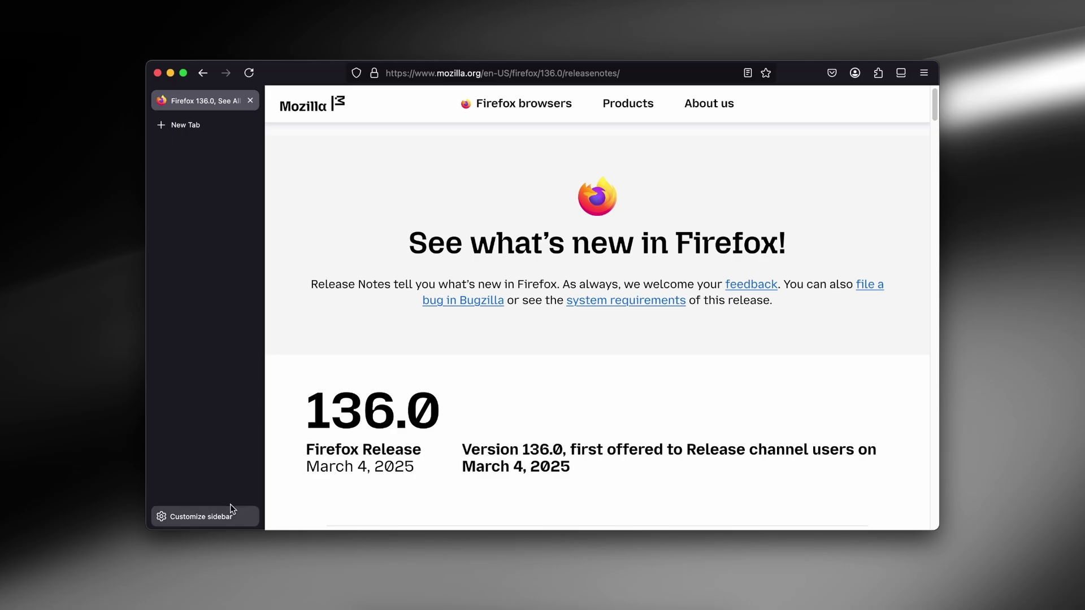
Open the sidebar customization settings and switch Vertical tabs off and back on
left_click(223, 517)
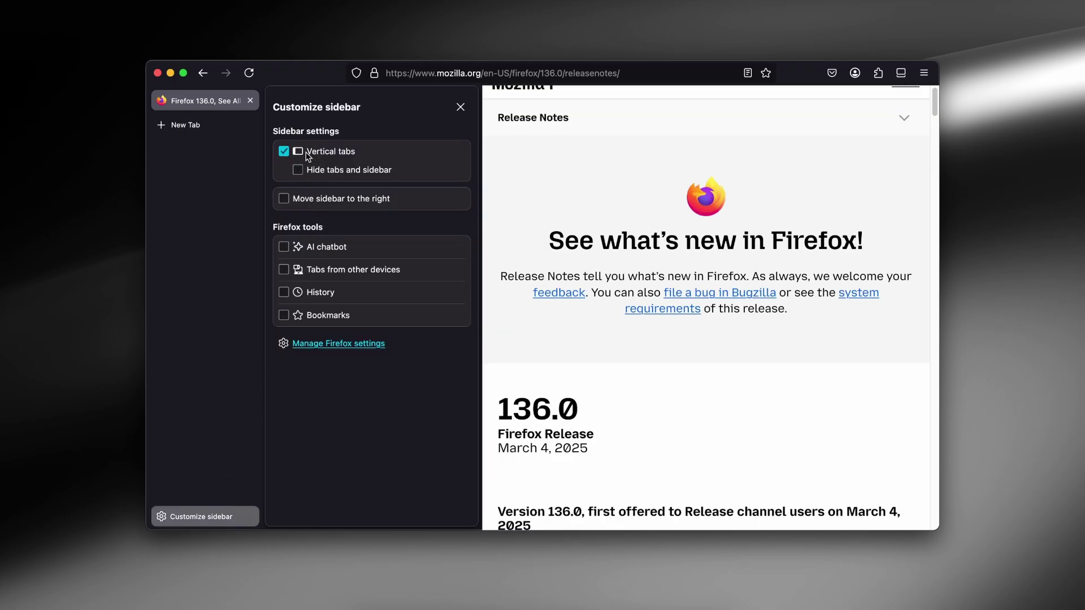
left_click(285, 152)
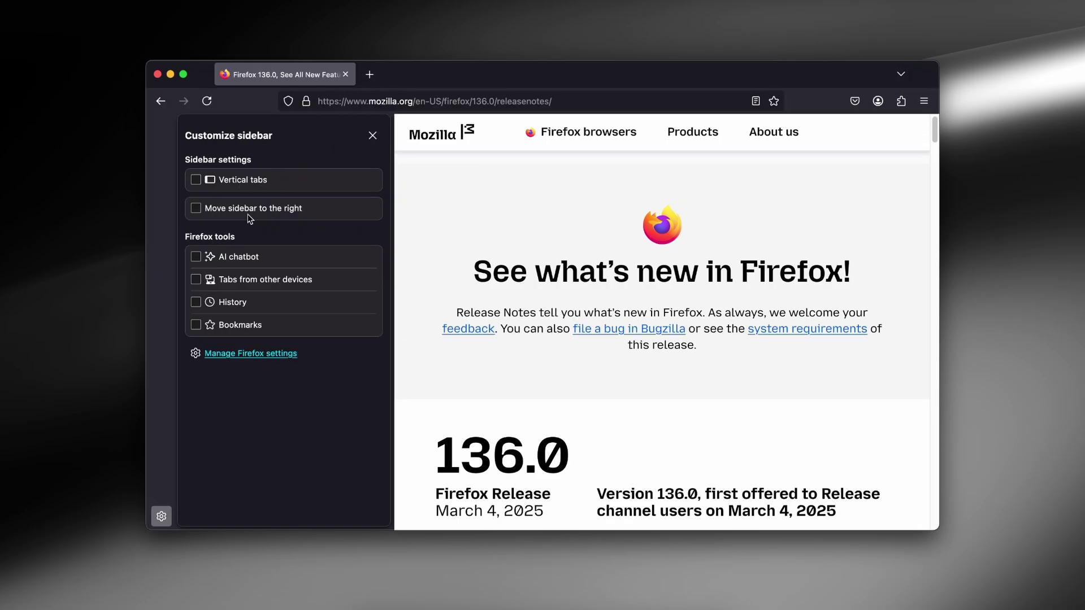
left_click(196, 179)
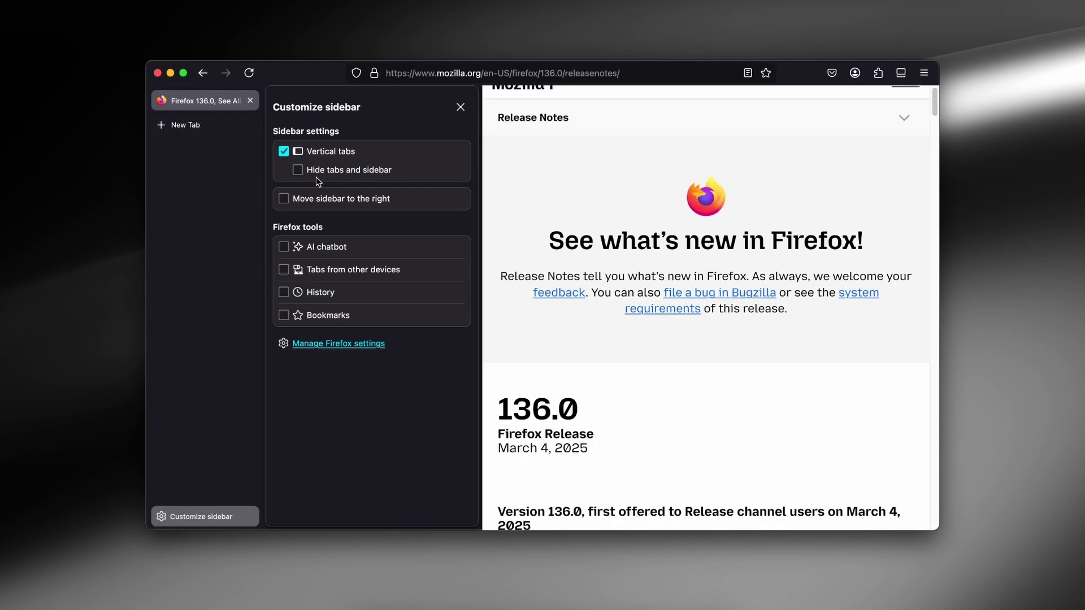
Try the Hide tabs and sidebar option and the Move sidebar to the right option, disabling each again
left_click(329, 171)
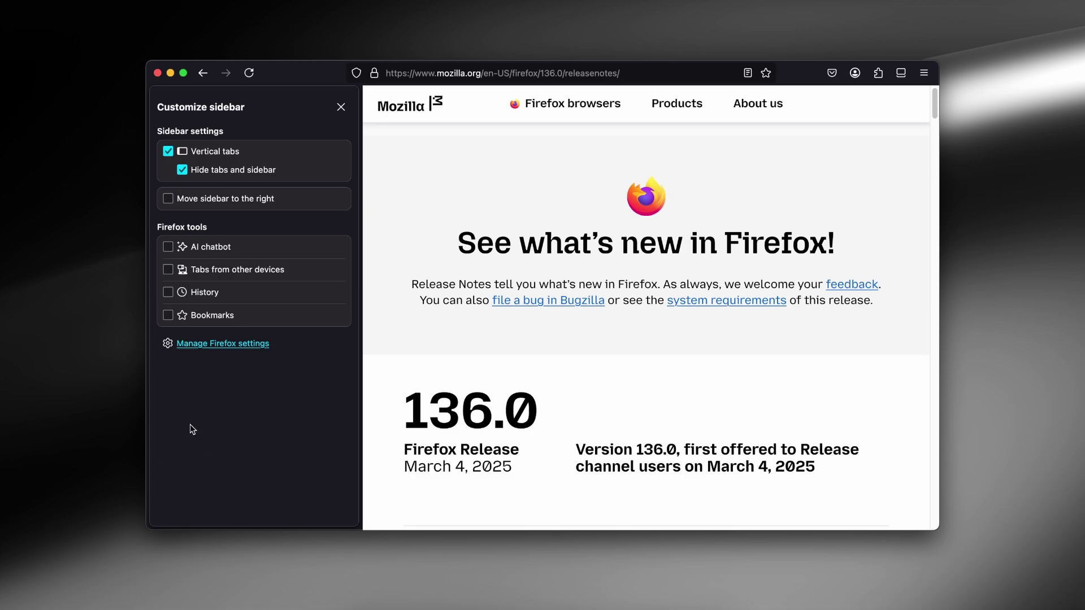
left_click(182, 170)
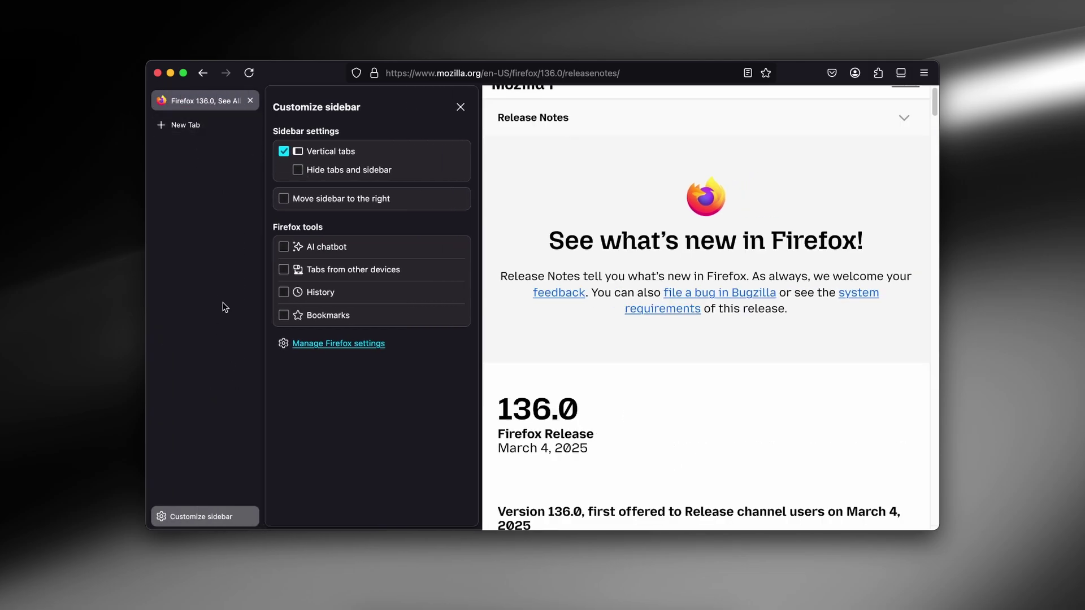
left_click(315, 203)
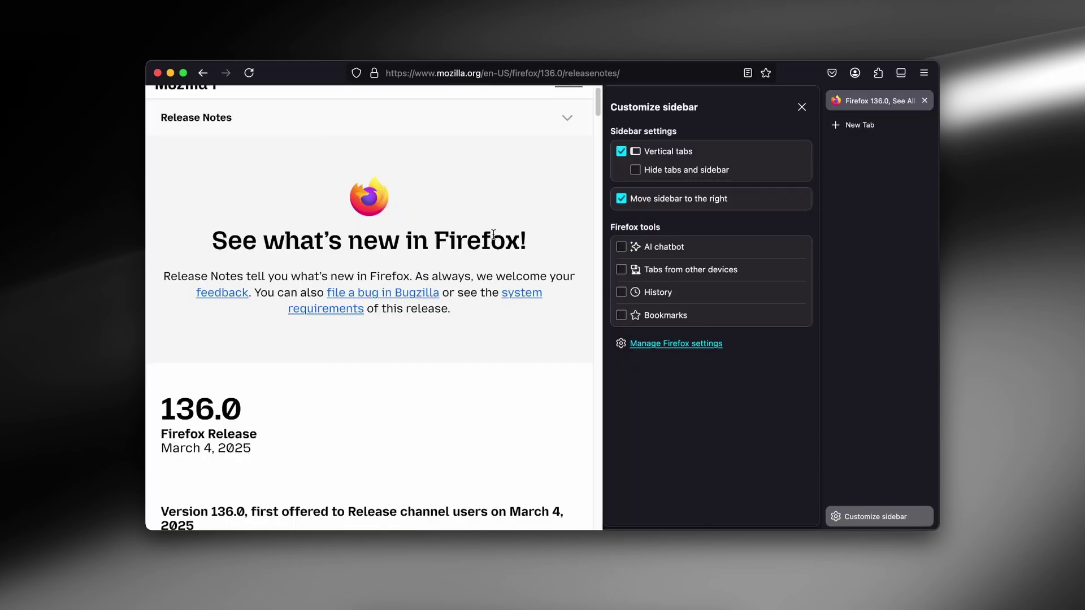
left_click(667, 207)
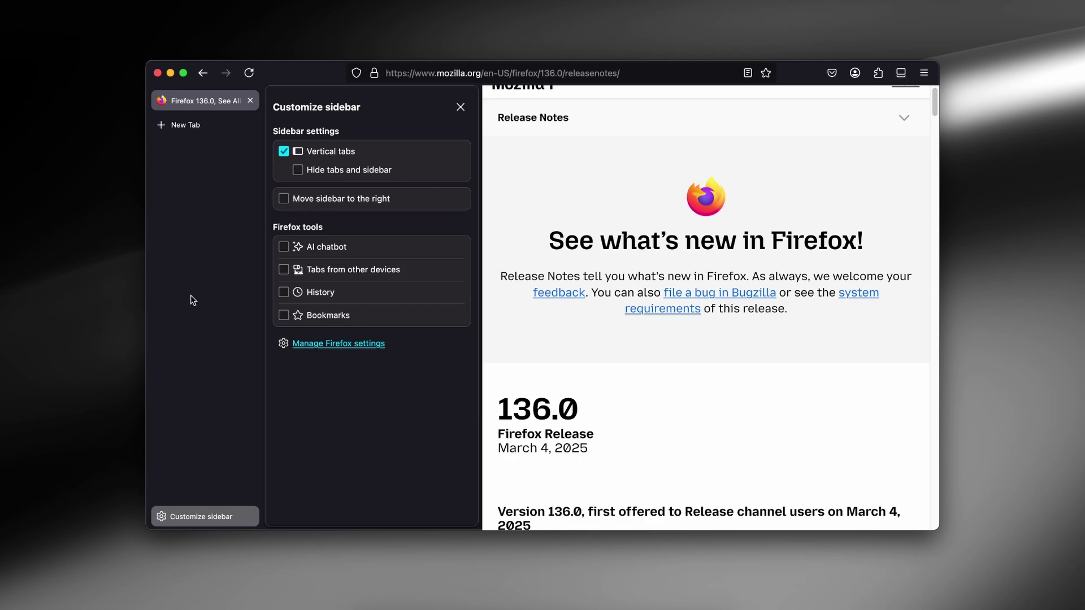
Enable AI chatbot, Tabs from other devices, History and Bookmarks as sidebar tools and close the sidebar customization
left_click(314, 248)
left_click(331, 273)
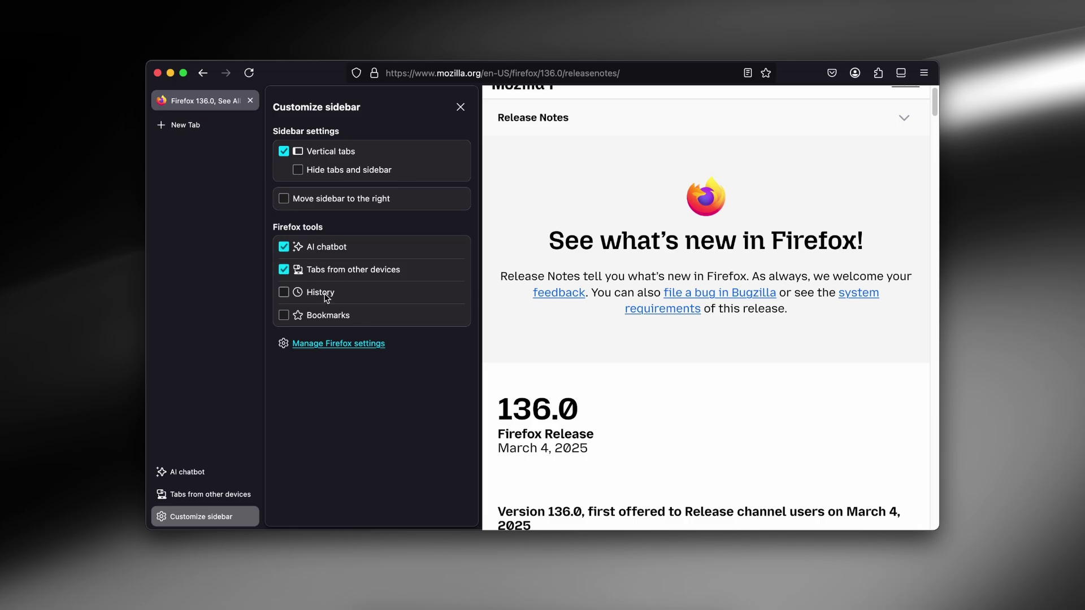
left_click(326, 293)
left_click(334, 318)
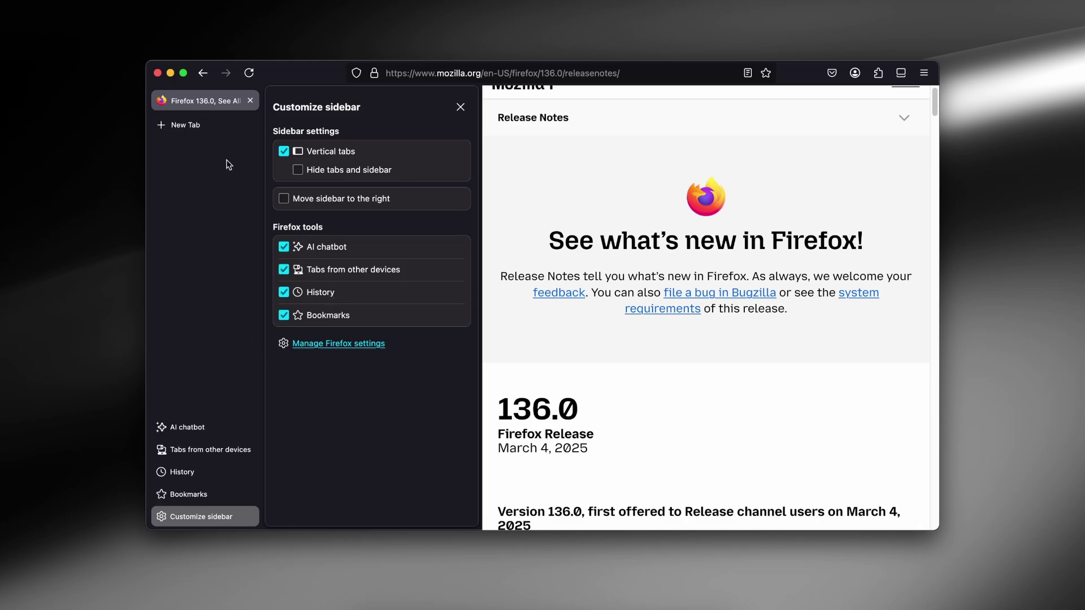
left_click(200, 516)
In the General settings, disable Show sidebar under Browser Layout and enable it again
left_click(31, 1)
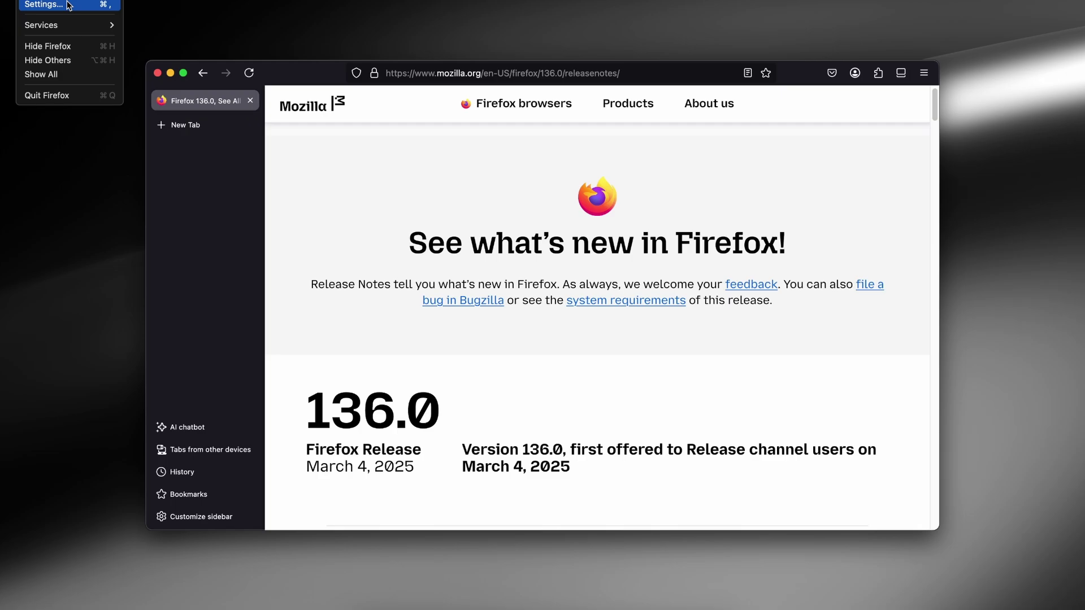
left_click(42, 6)
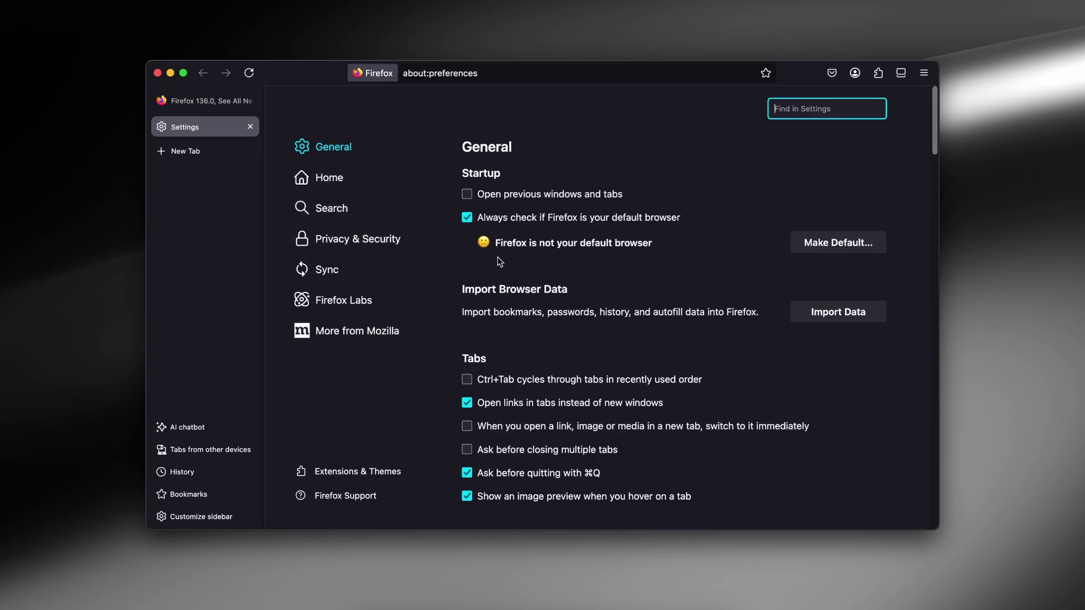
scroll(501, 262, "down", 5)
scroll(505, 264, "down", 1)
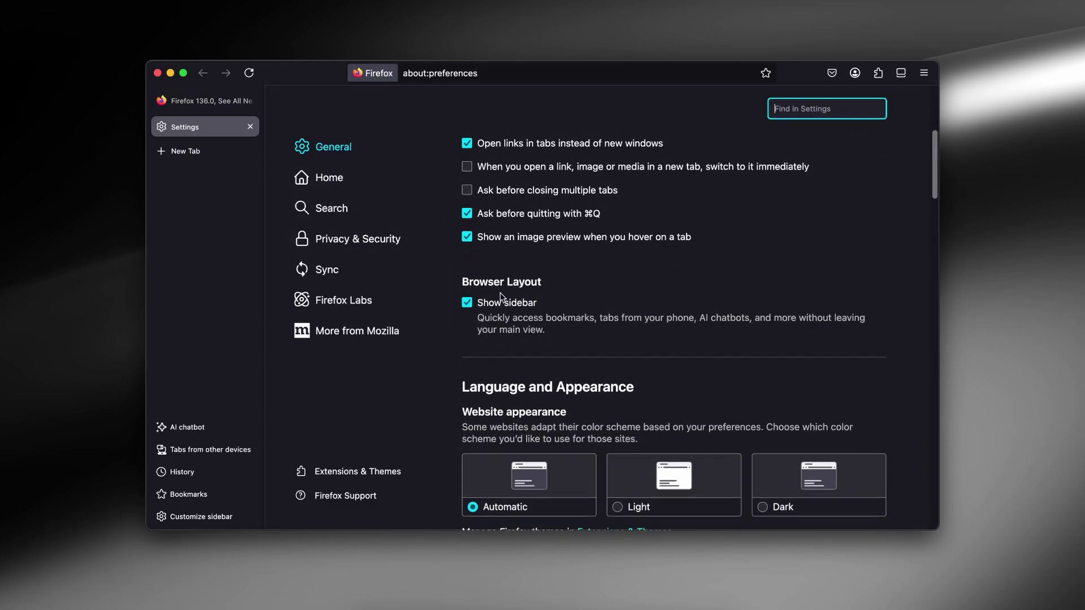
left_click(505, 304)
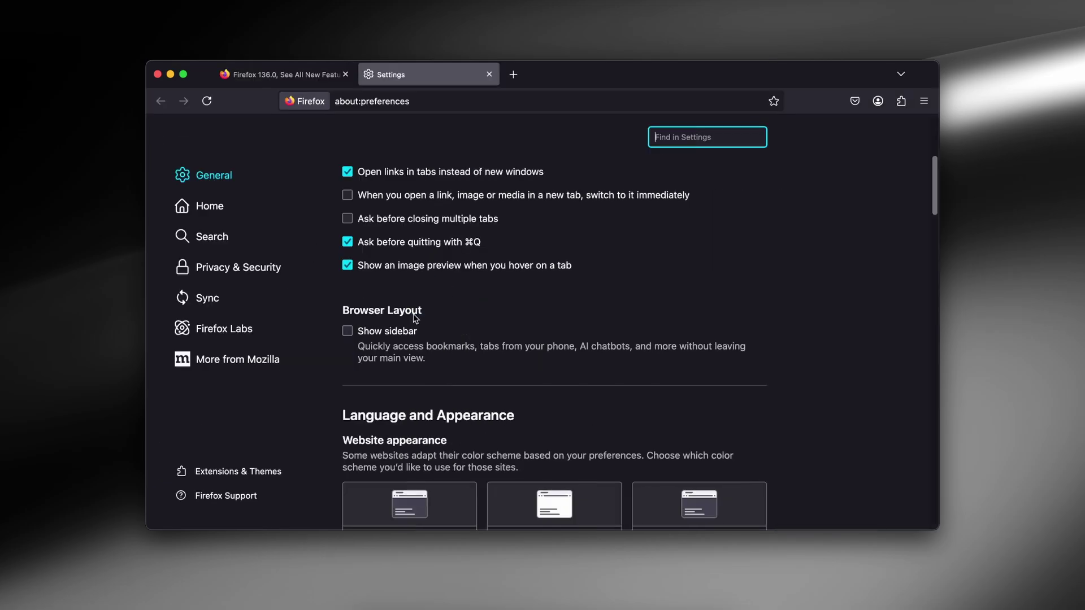
left_click(403, 335)
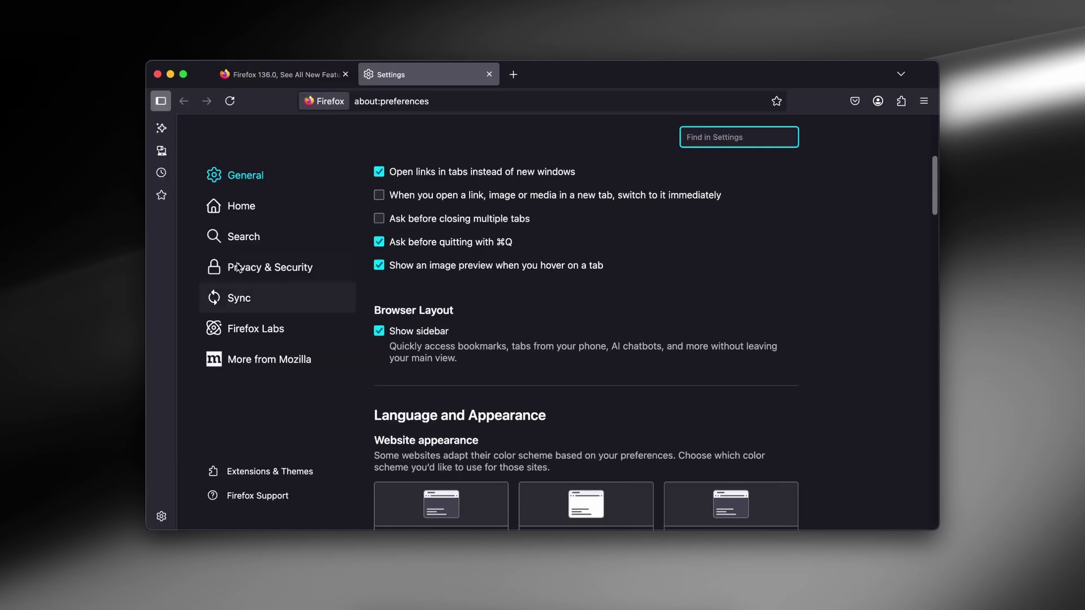
Look through the AI chatbot, Tabs from other devices, History and Bookmarks tools in the sidebar
left_click(161, 128)
left_click(161, 151)
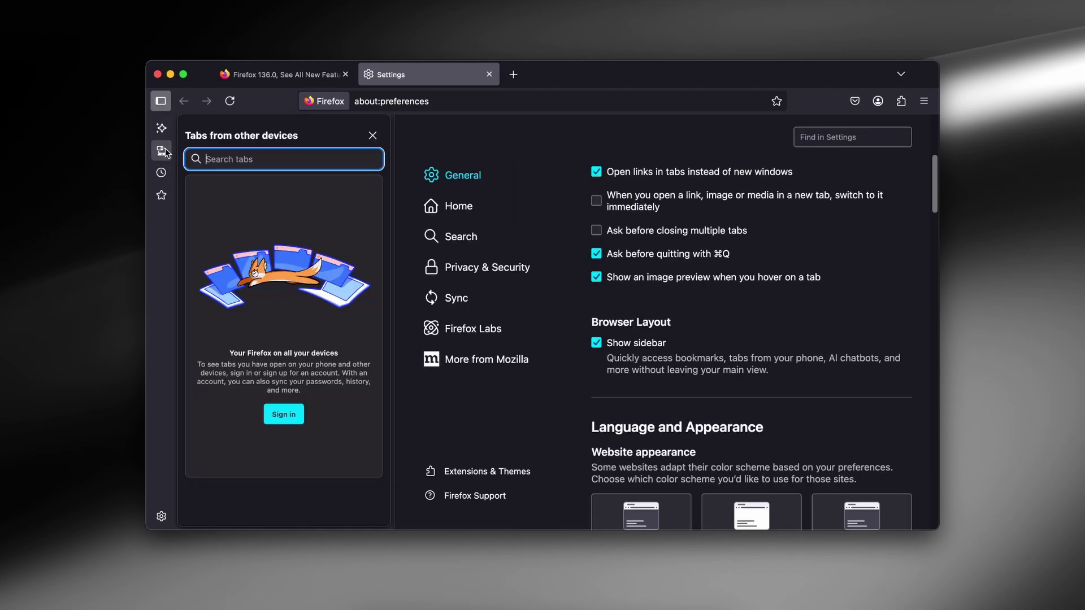
left_click(161, 172)
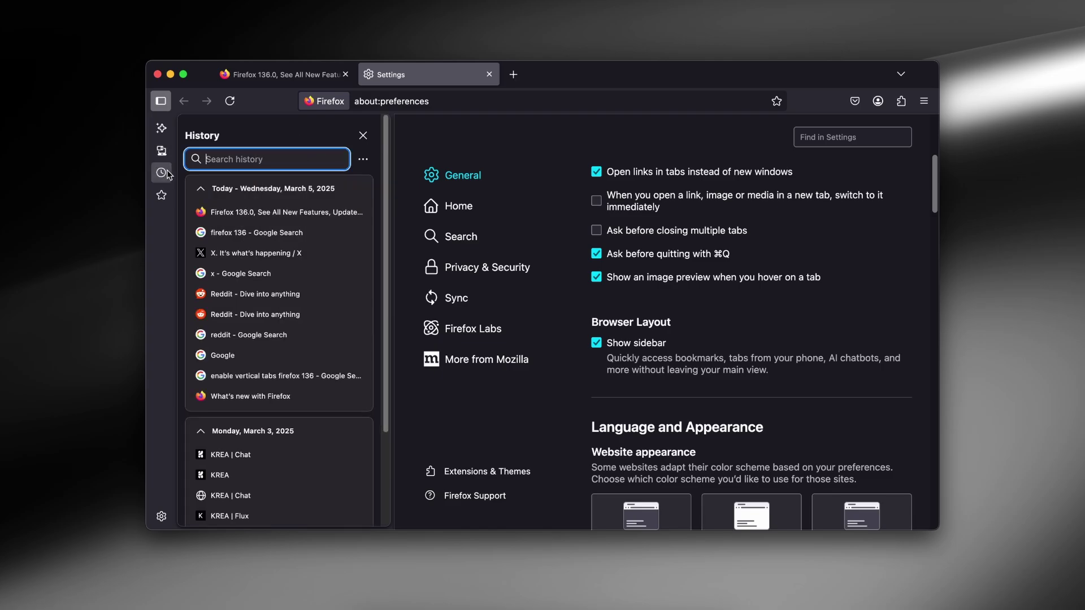
left_click(161, 195)
left_click(162, 173)
Hide and show the sidebar twice, leaving it shown
left_click(161, 100)
left_click(160, 100)
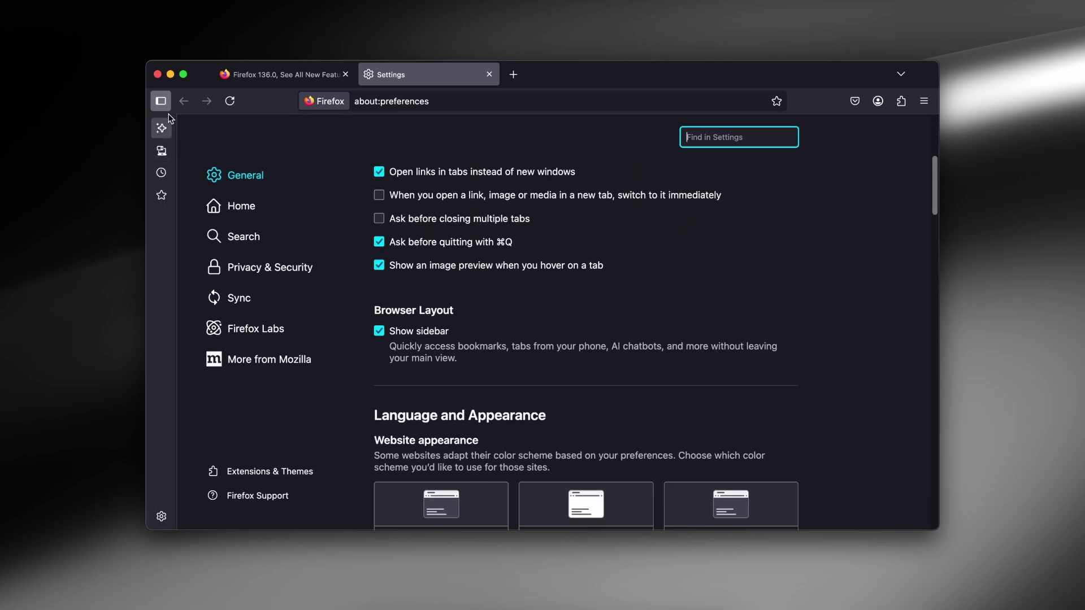
left_click(160, 101)
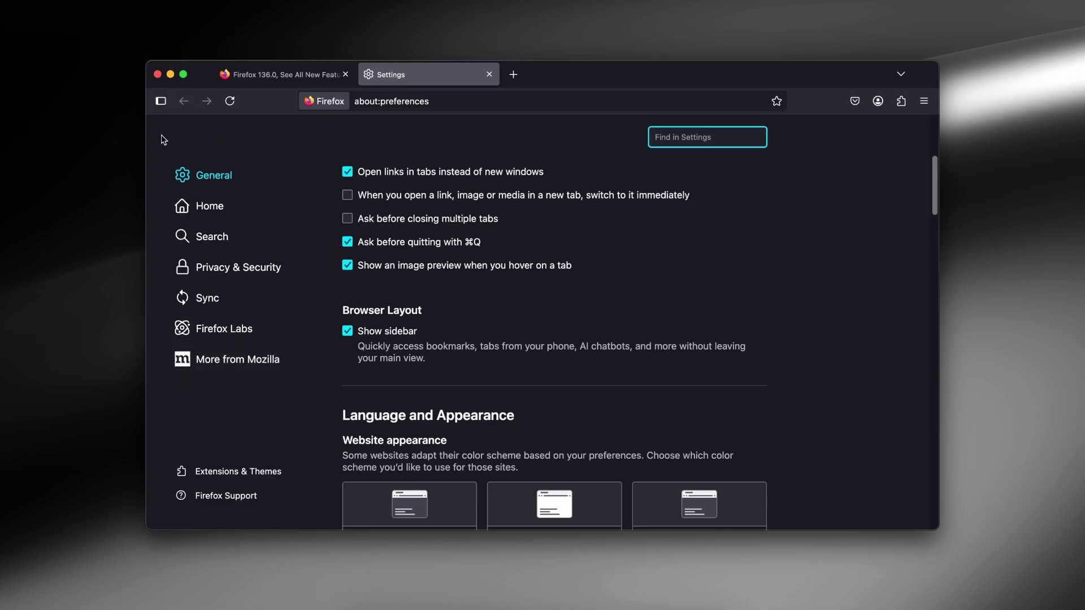
left_click(160, 100)
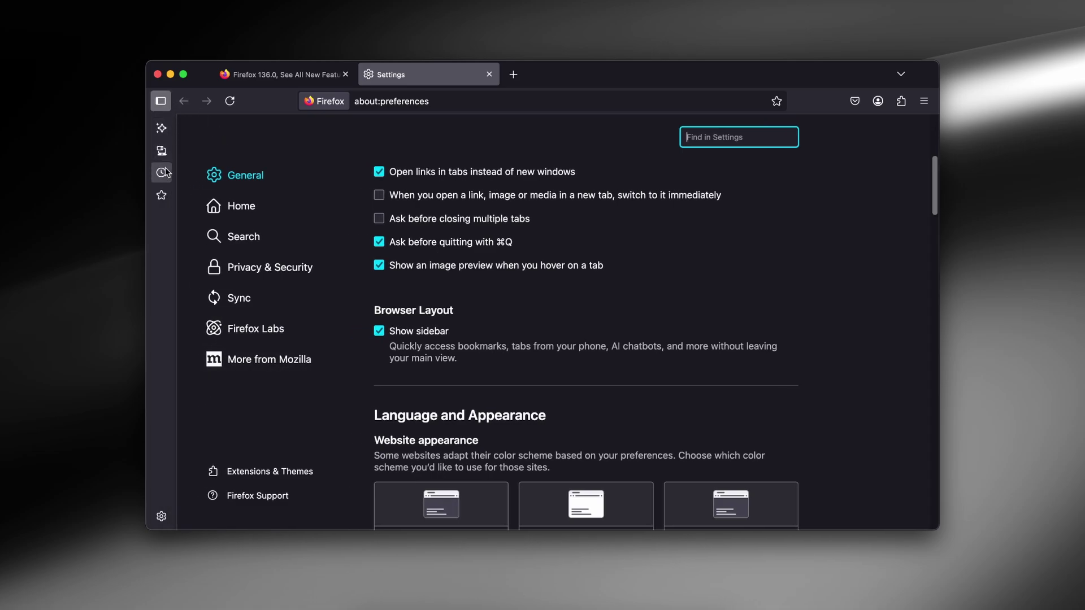
Disable Show sidebar under Browser Layout and turn on vertical tabs from the horizontal tab strip
left_click(385, 328)
right_click(534, 78)
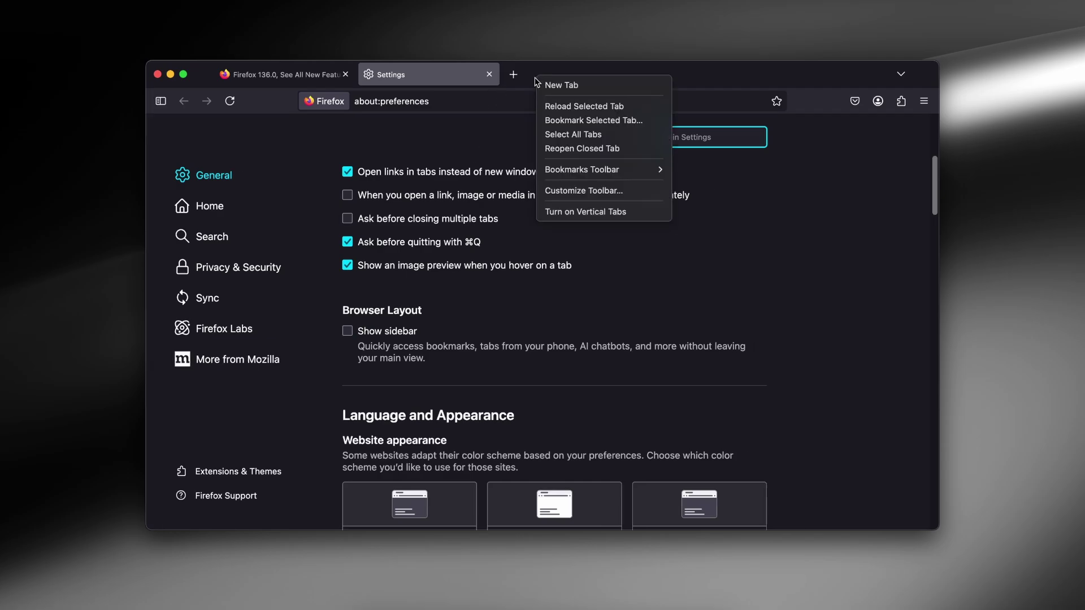
left_click(599, 207)
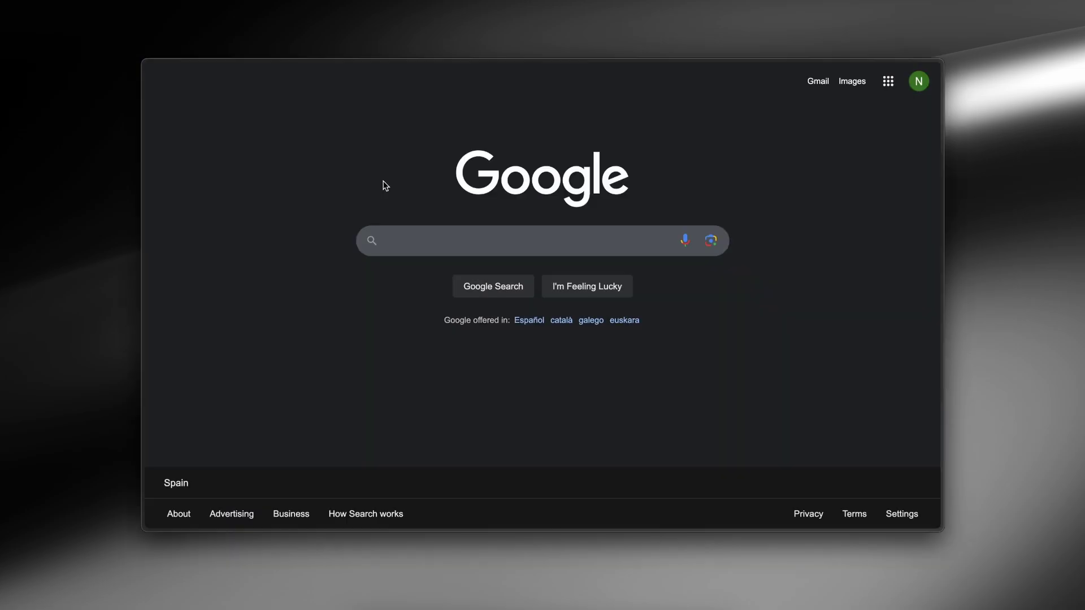
In the browser window showing Google, take the sidebar out of compact mode, hide it again and bring it back
key("super+alt+c")
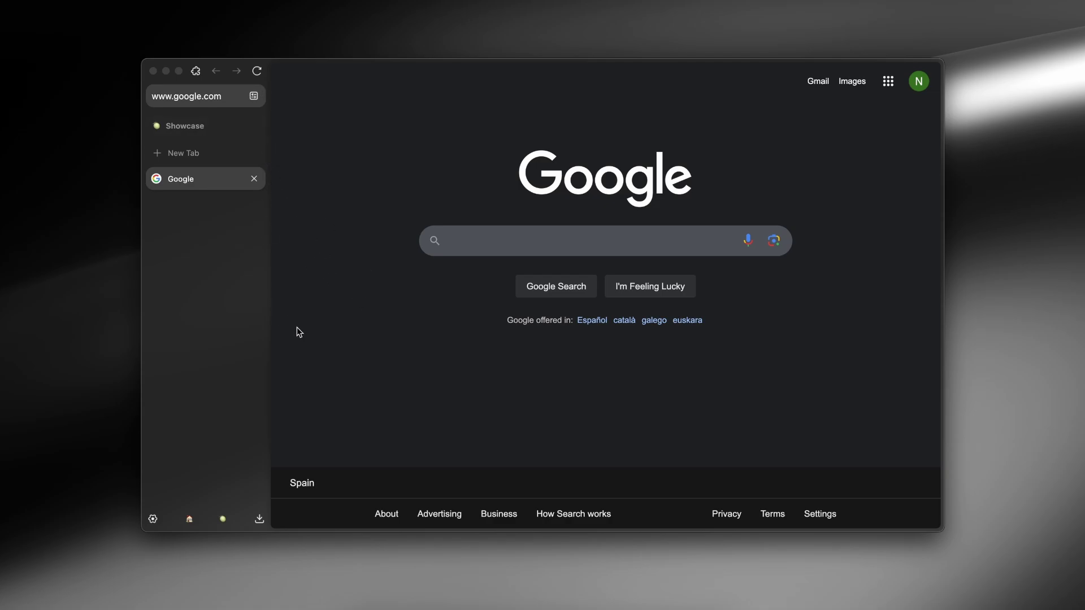
key("super+alt+c")
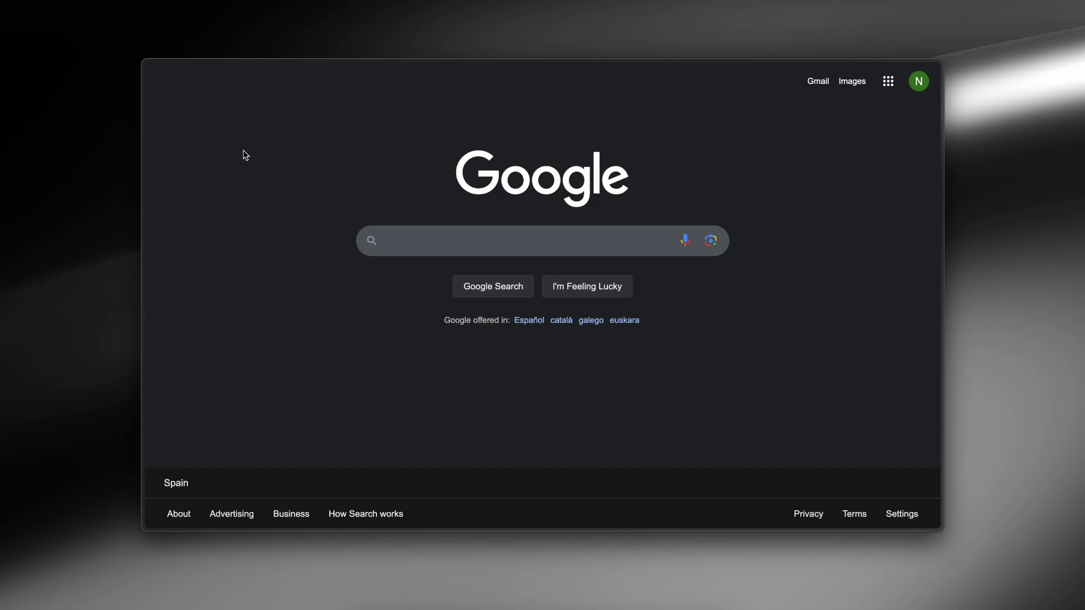
mouse_move(146, 245)
key("super+s")
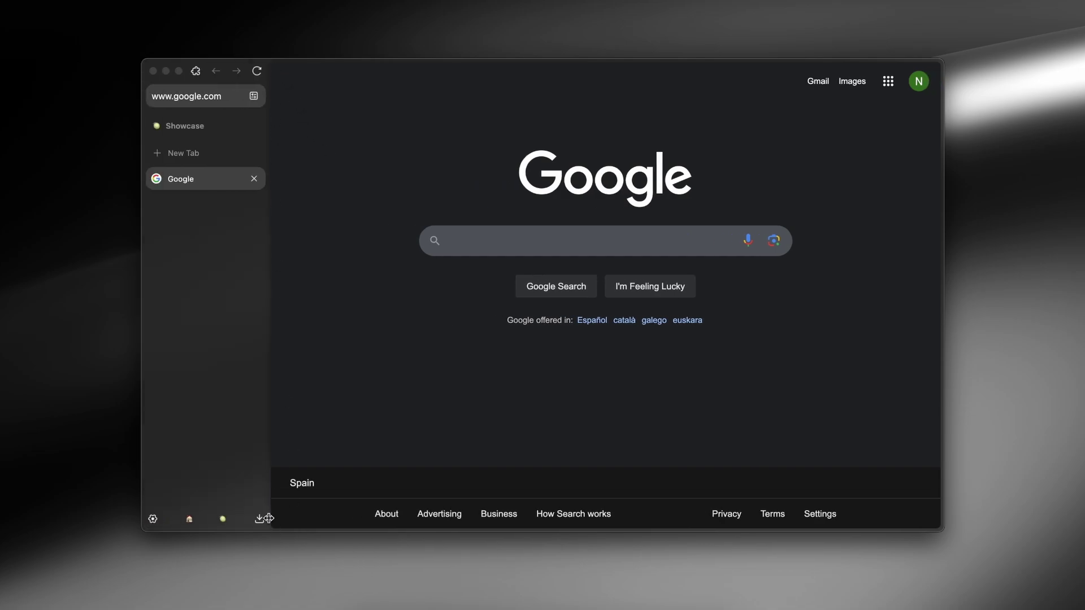
Switch back to Firefox, close the Settings tab and view the Firefox 136.0 release notes in their open tab
left_click(568, 609)
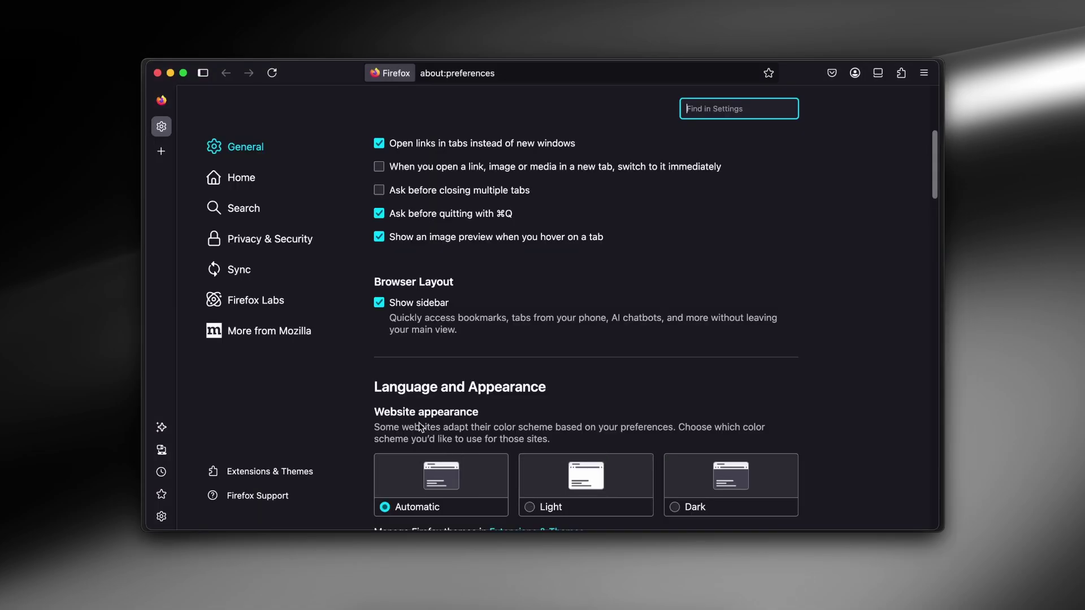
key("super+w")
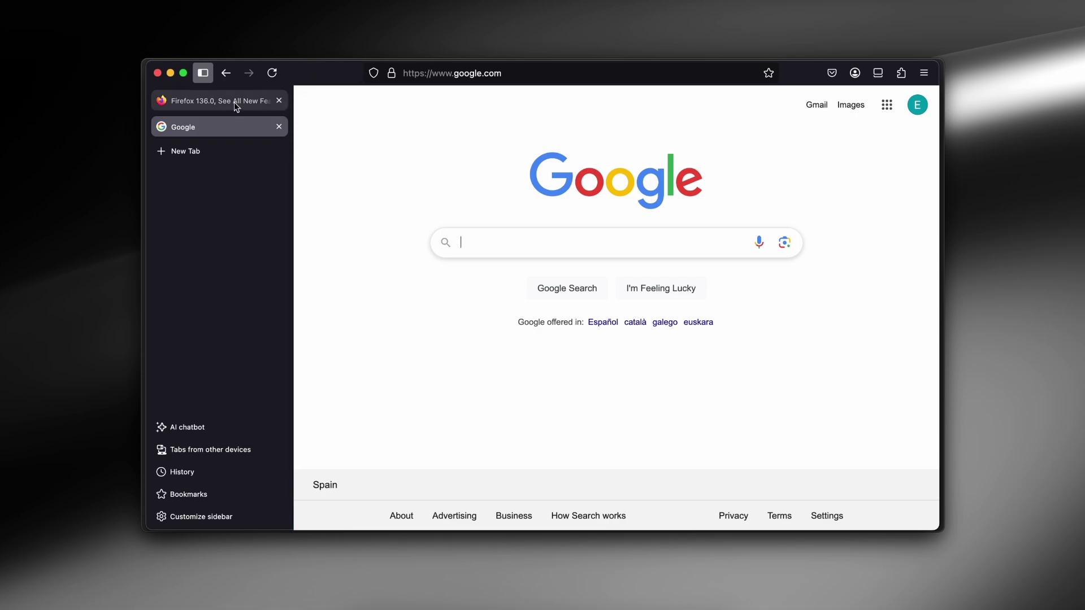
mouse_move(235, 107)
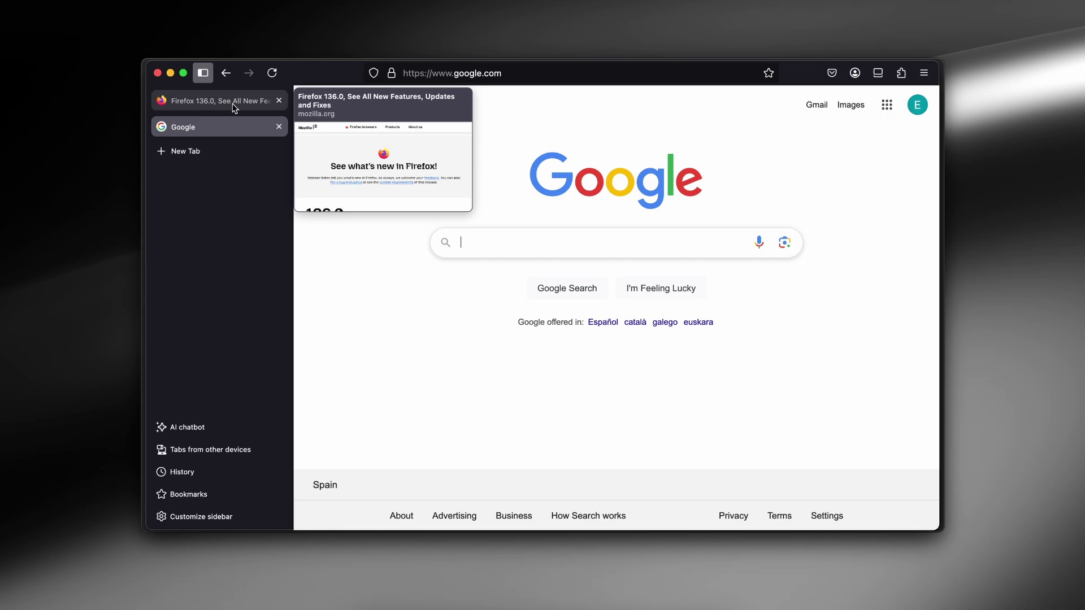
left_click(234, 107)
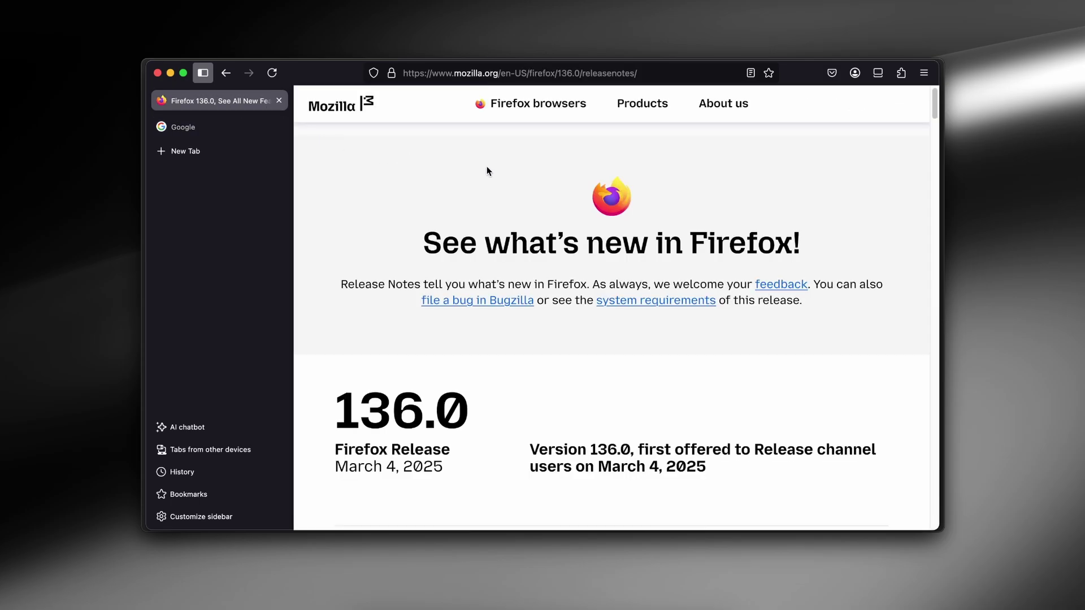
scroll(604, 224, "down", 6)
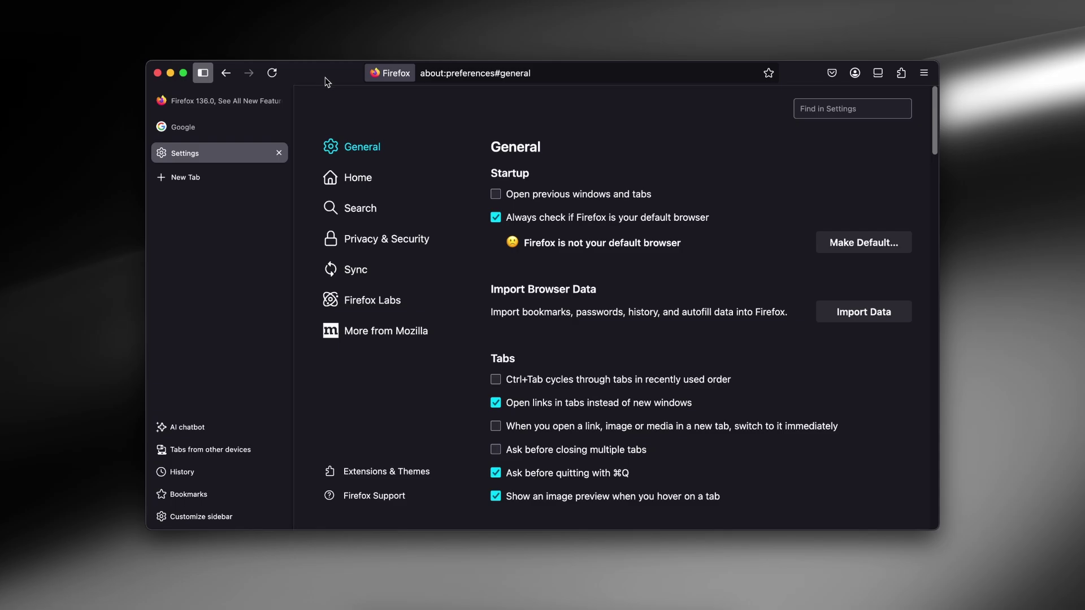
In the Privacy & Security settings, examine the Standard level of Enhanced Tracking Protection and the alternative levels
left_click(412, 240)
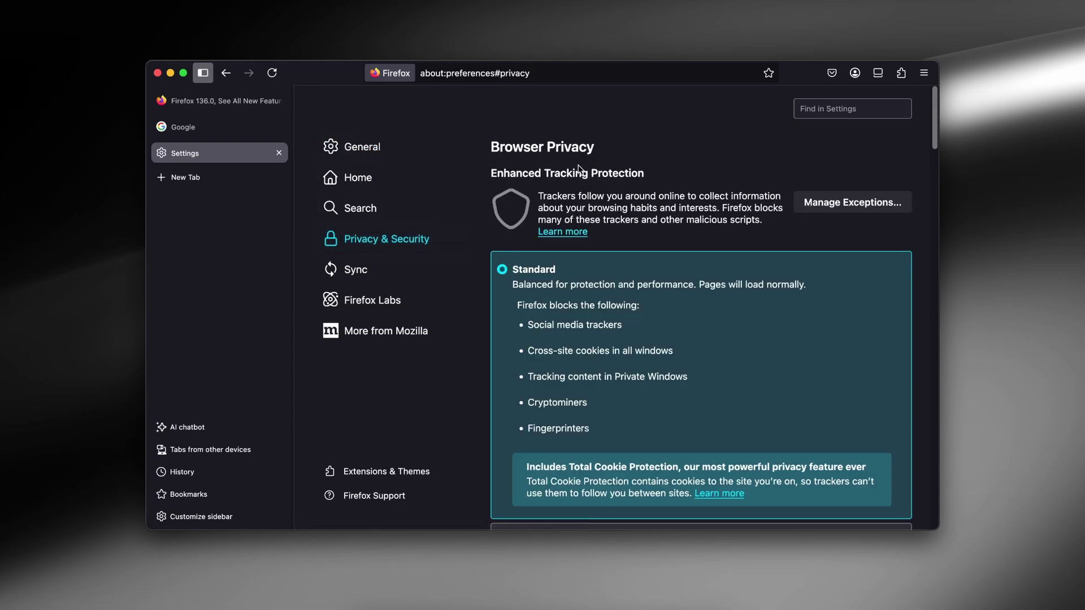
scroll(631, 148, "down", 2)
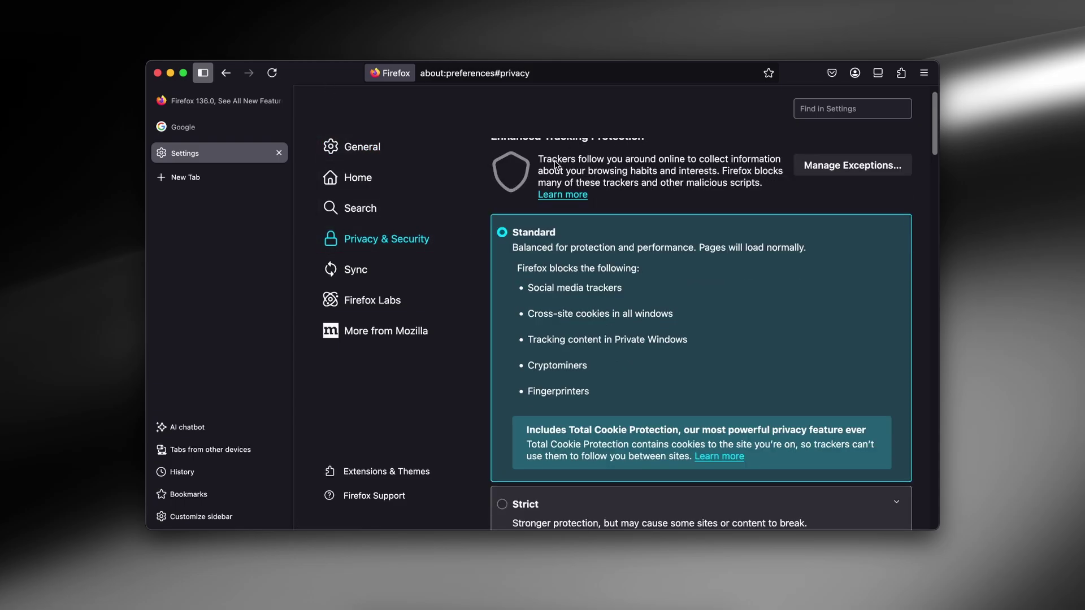
scroll(636, 161, "up", 2)
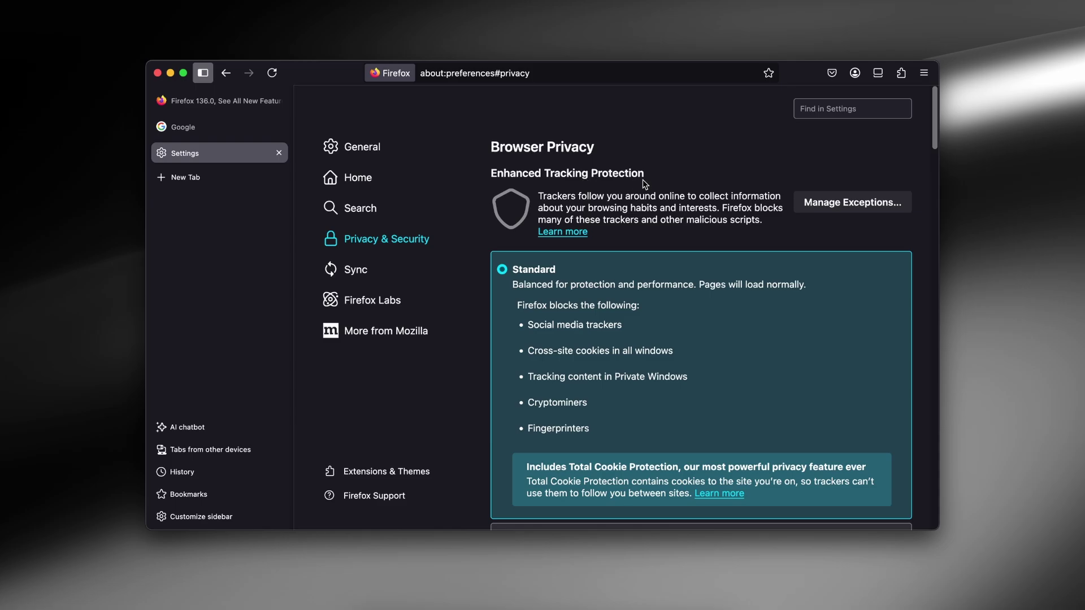
scroll(604, 280, "down", 3)
scroll(610, 270, "down", 8)
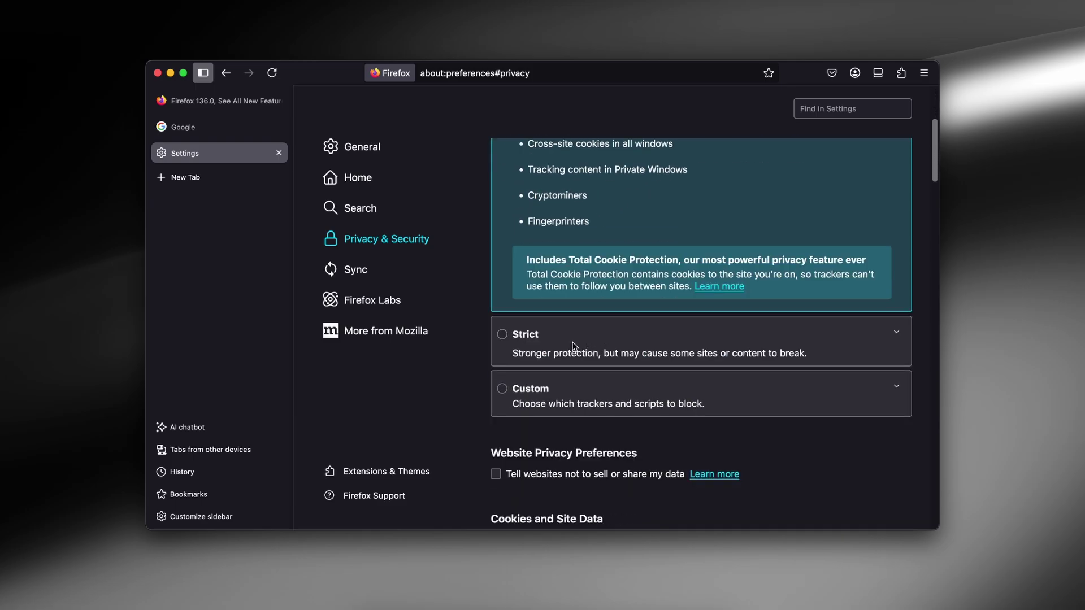
Set Enhanced Tracking Protection to Strict, switch it to Custom and look through the blocking options
left_click(521, 333)
scroll(683, 327, "down", 1)
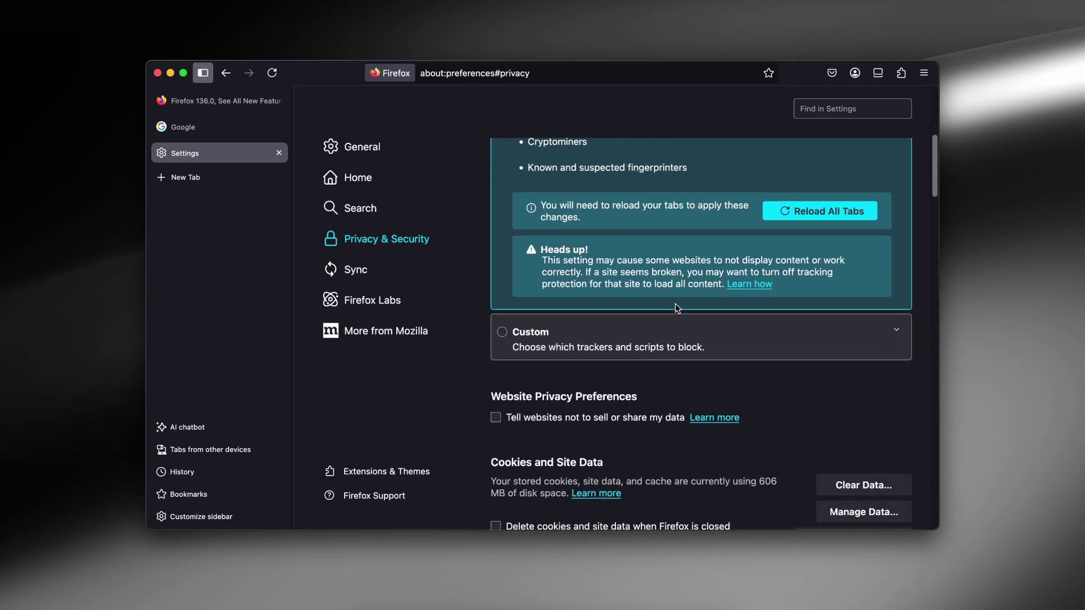
left_click(524, 467)
scroll(658, 305, "up", 1)
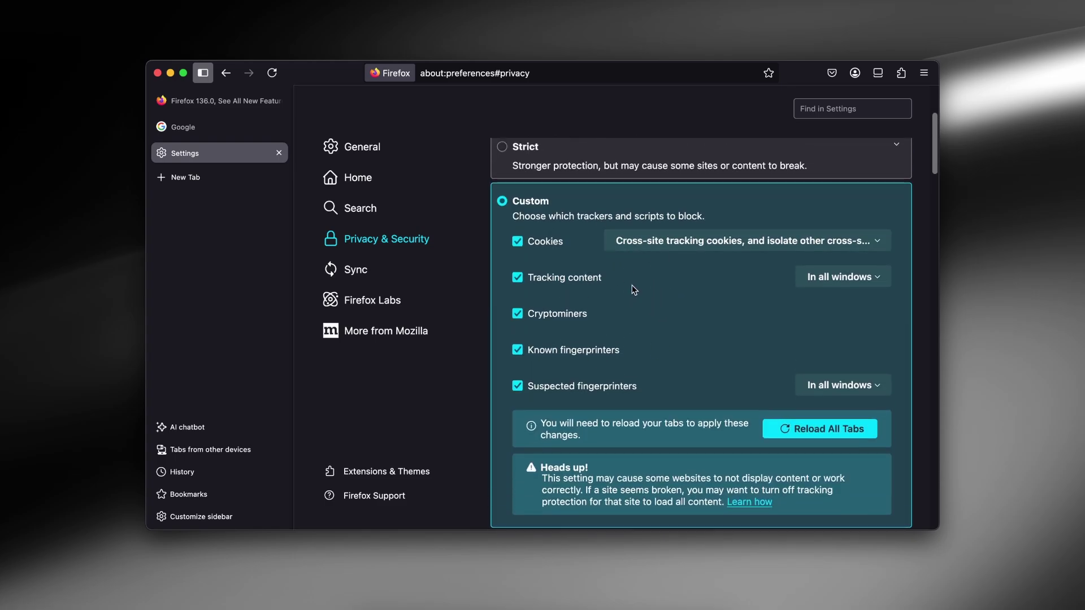
scroll(638, 292, "down", 5)
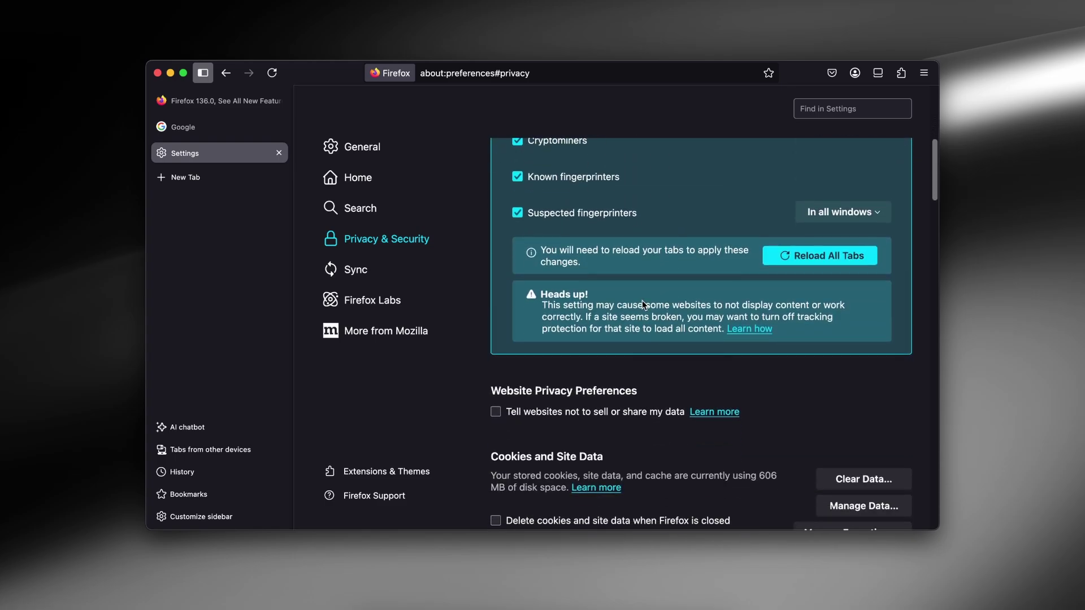
scroll(659, 262, "up", 10)
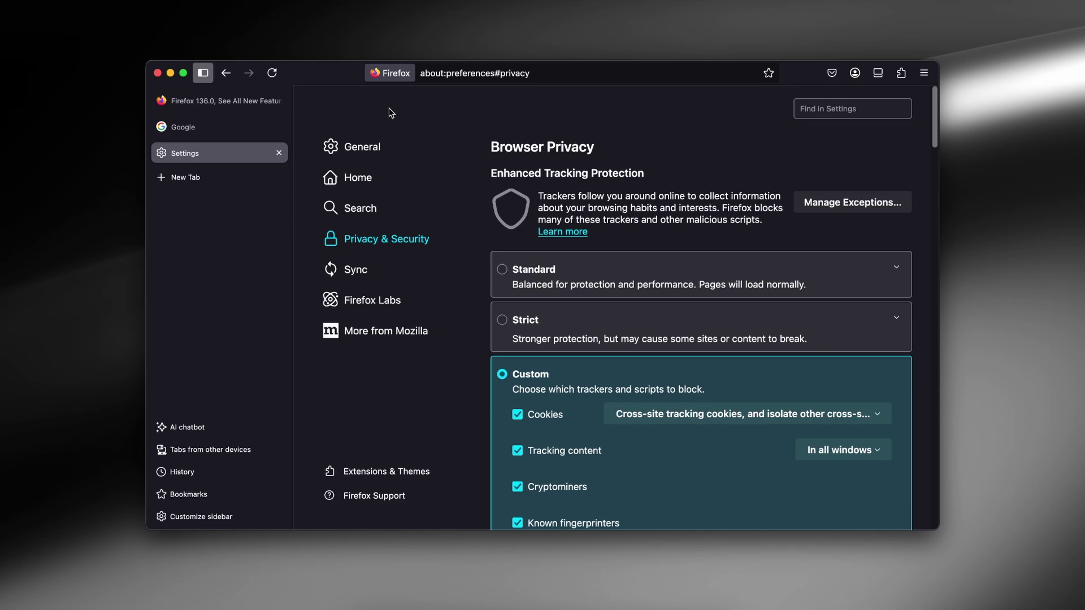
Quit Firefox
key("super+q")
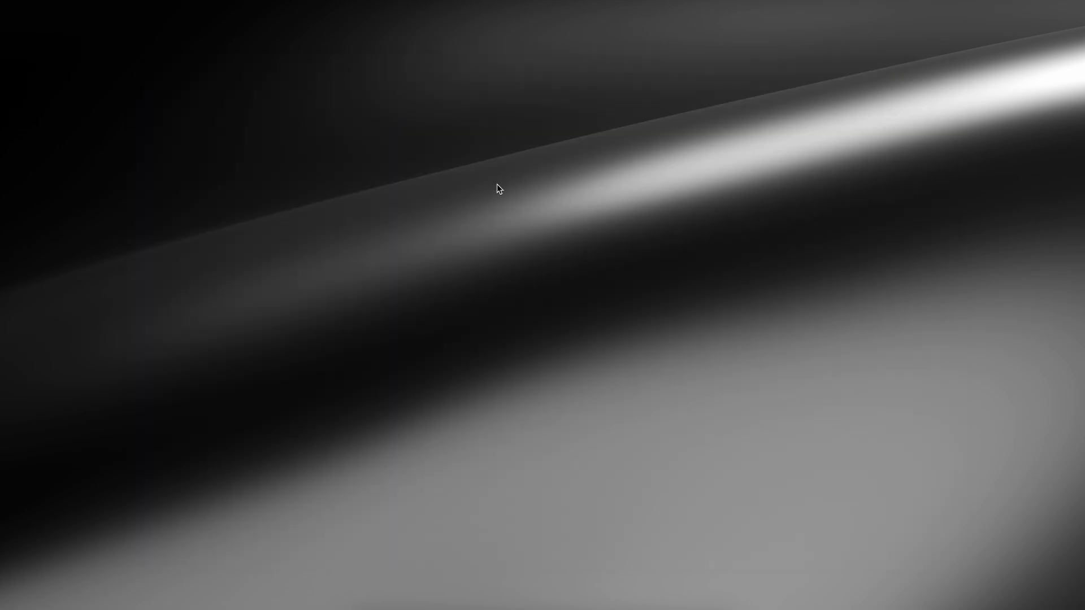